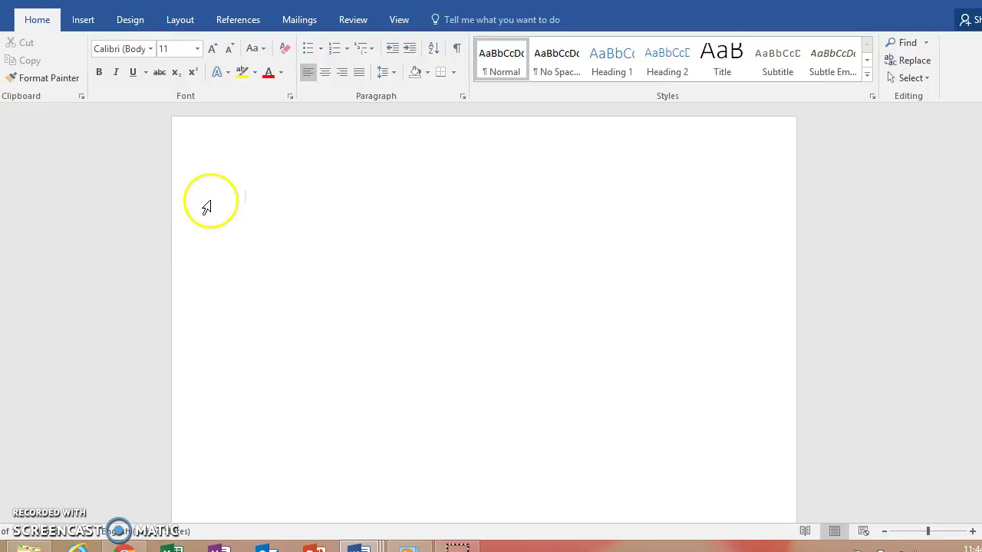
Insert the symbol Ç (Latin Capital Letter C With Cedilla) at the start of the blank document.
{"action": "left_click", "coordinate": [87, 21]}
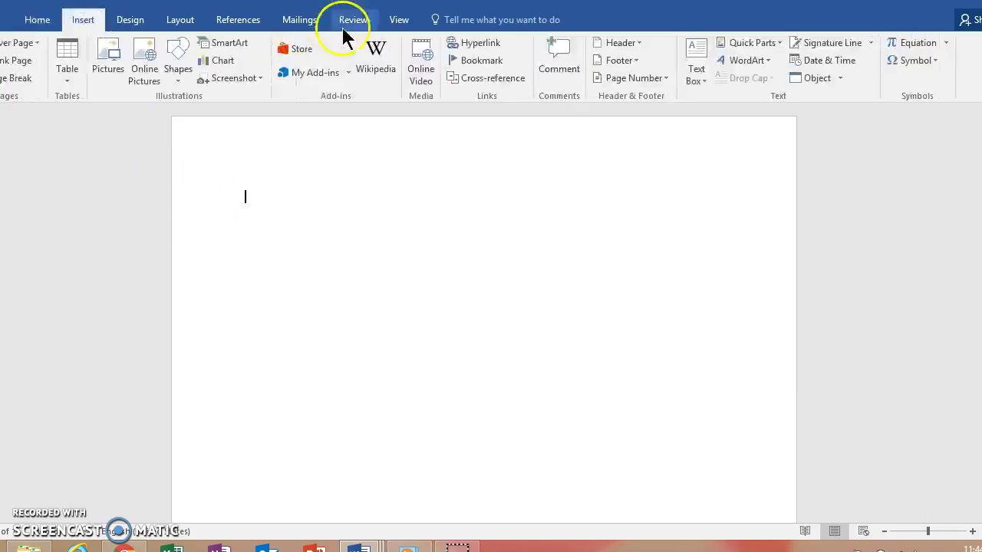
{"action": "left_click", "coordinate": [928, 62]}
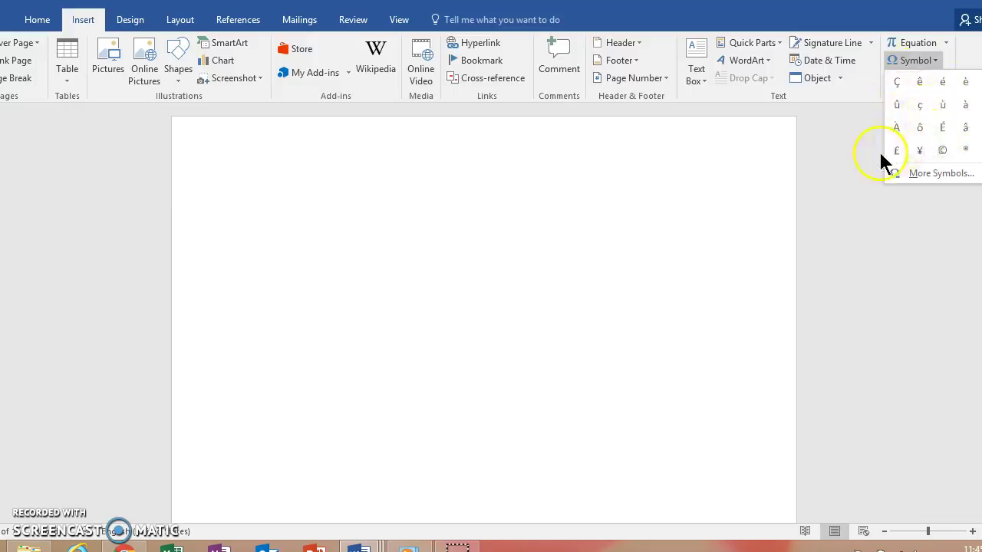
{"action": "left_click", "coordinate": [936, 172]}
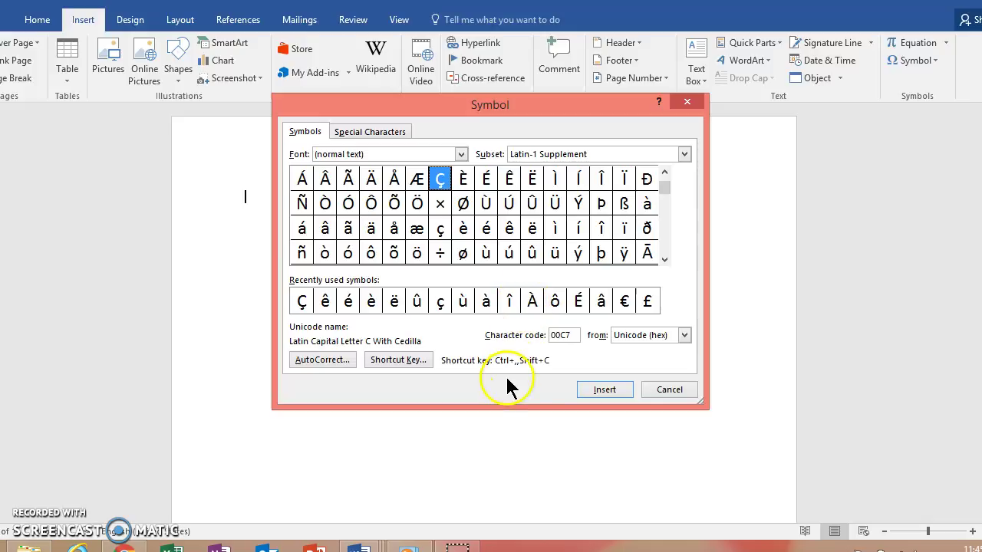
{"action": "left_click", "coordinate": [605, 390]}
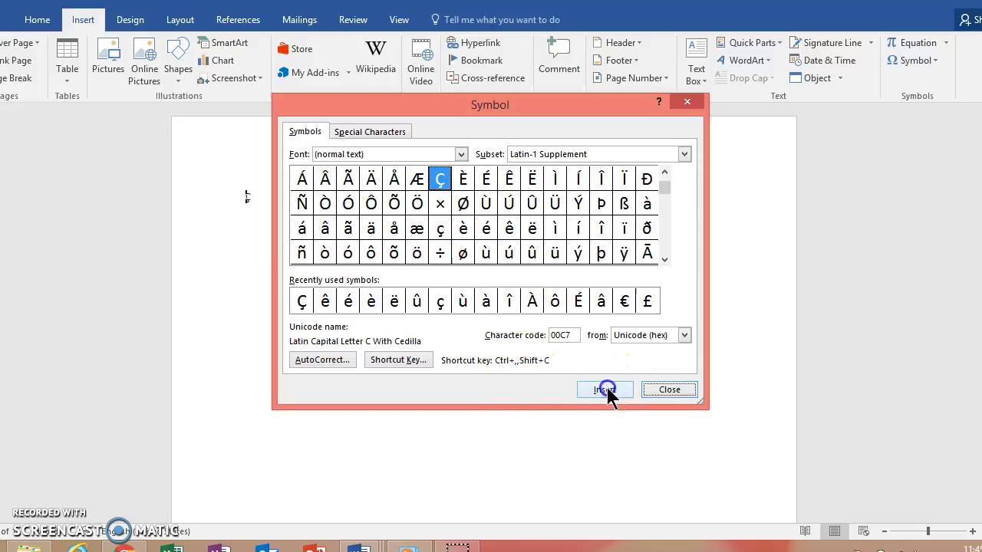
{"action": "left_click", "coordinate": [670, 392]}
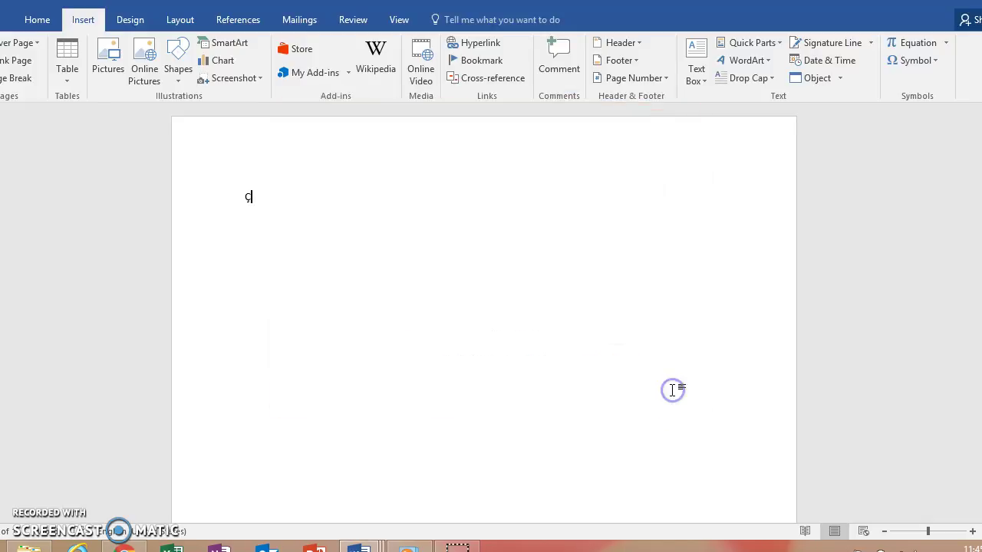
Complete the first line as "Ça va?", write "Oui, ça va bien." on the second line and start a new line.
{"action": "type", "text": "a va?"}
{"action": "key", "text": "Return"}
{"action": "type", "text": "O"}
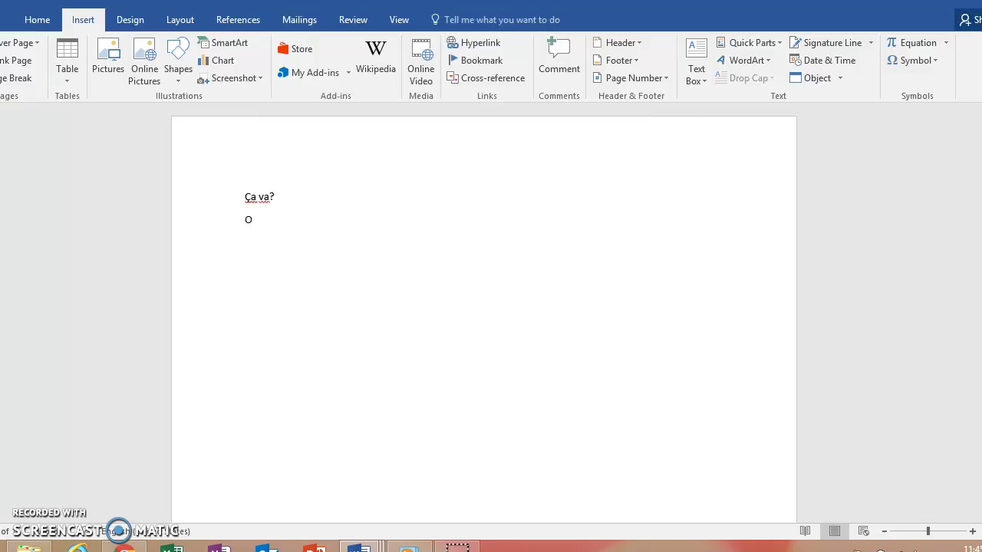
{"action": "type", "text": "ui, ça va bien."}
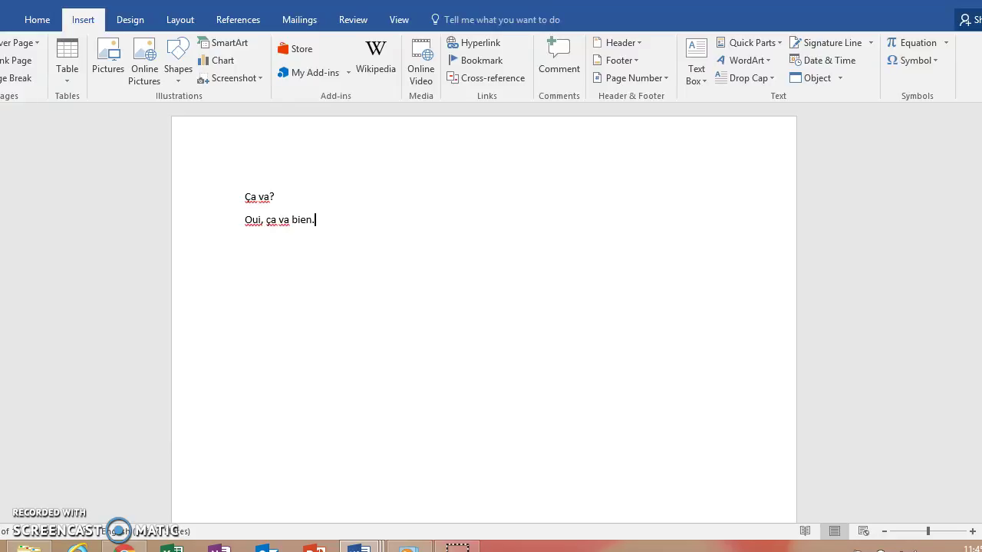
{"action": "key", "text": "Return"}
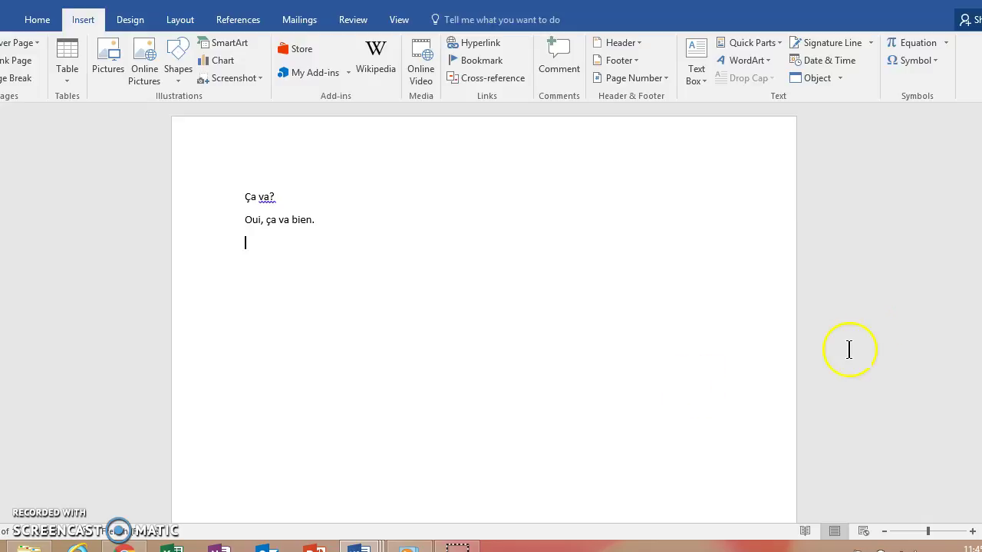
Insert the recently used symbol é (Latin Small Letter E With Acute) on the third line.
{"action": "left_click", "coordinate": [915, 63]}
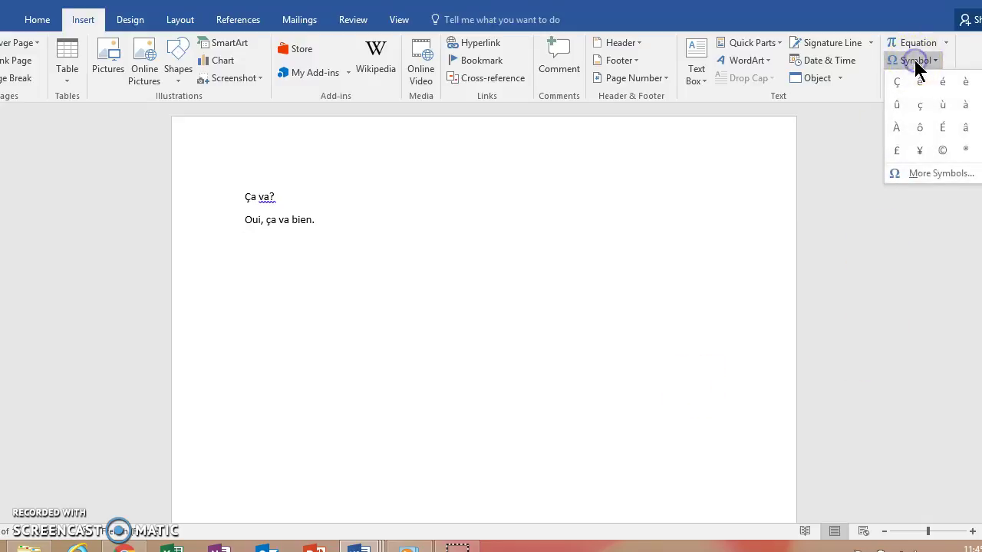
{"action": "left_click", "coordinate": [937, 173]}
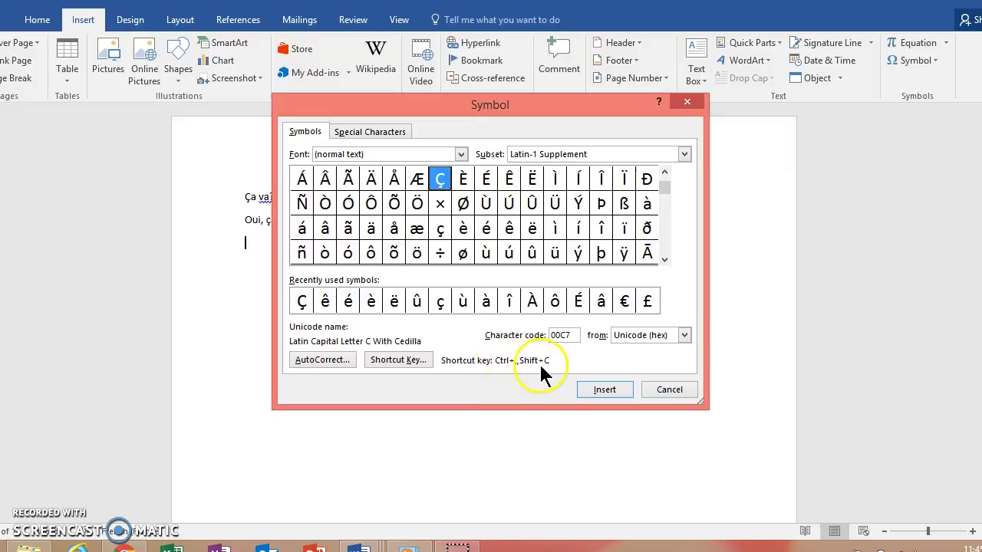
{"action": "left_click", "coordinate": [346, 301]}
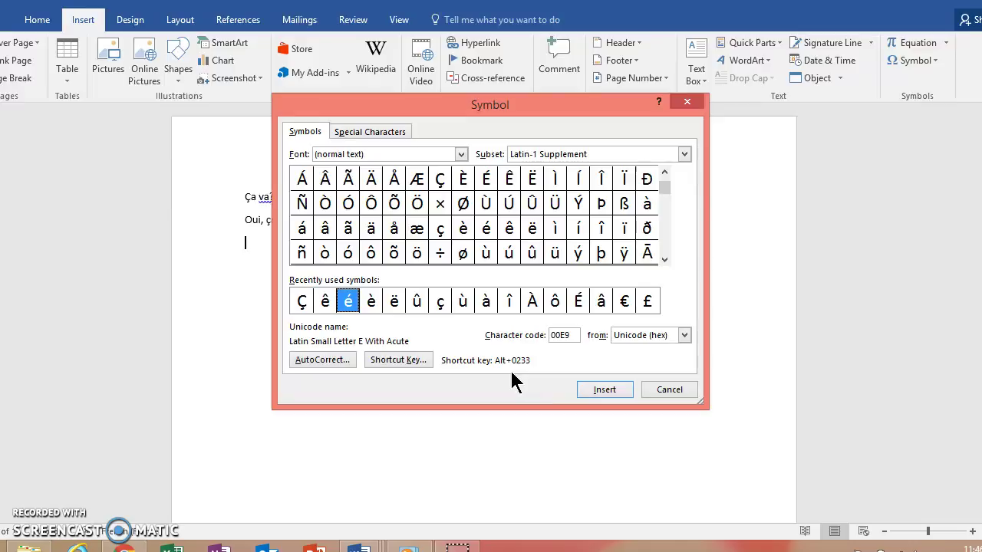
{"action": "left_click", "coordinate": [605, 390]}
{"action": "left_click", "coordinate": [646, 389]}
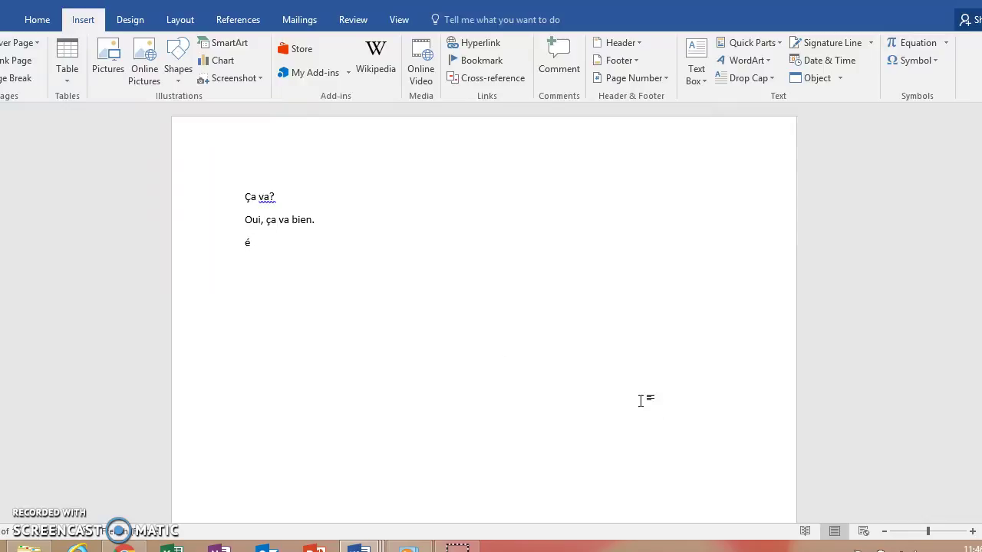
Add another é on the third line, and delete the accented characters to leave the line empty.
{"action": "type", "text": "é"}
{"action": "key", "text": "BackSpace"}
{"action": "key", "text": "BackSpace"}
{"action": "key", "text": "BackSpace"}
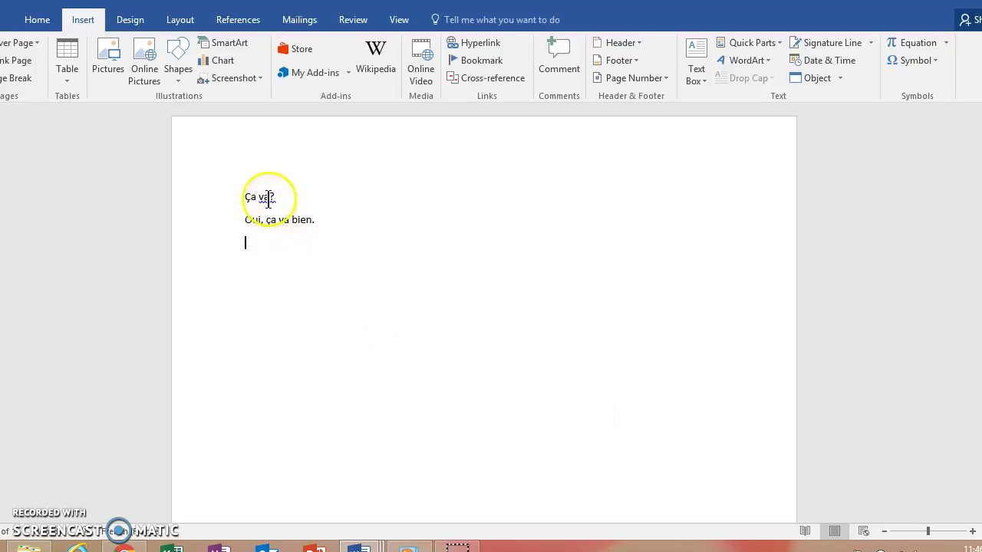
Open the proofing language settings for the line "Ça va?".
{"action": "left_click", "coordinate": [269, 198]}
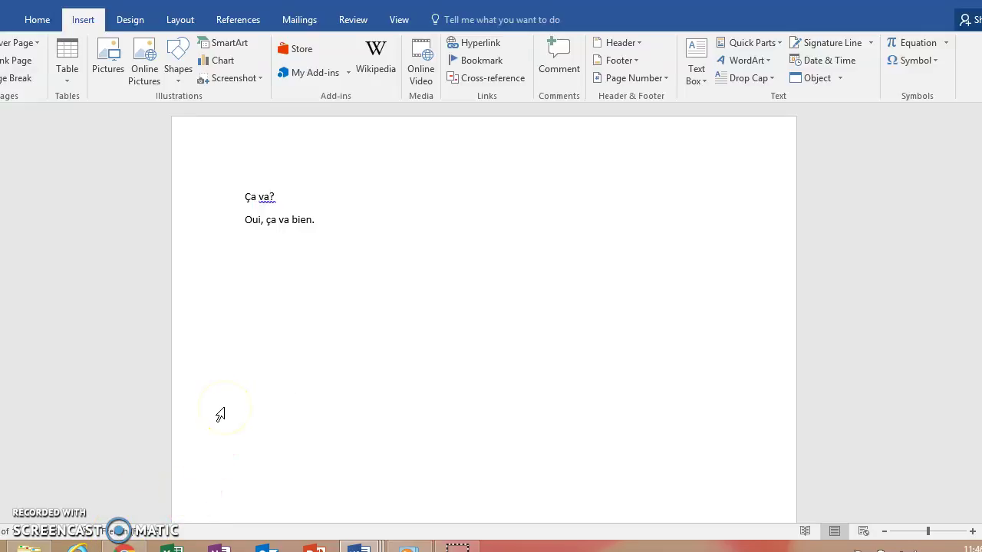
{"action": "left_click", "coordinate": [341, 25]}
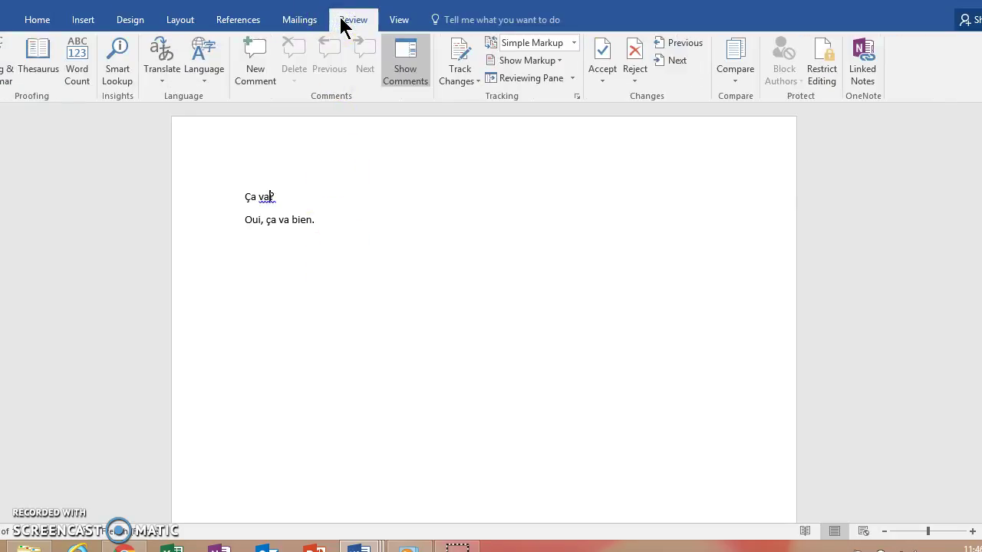
{"action": "left_click", "coordinate": [205, 77]}
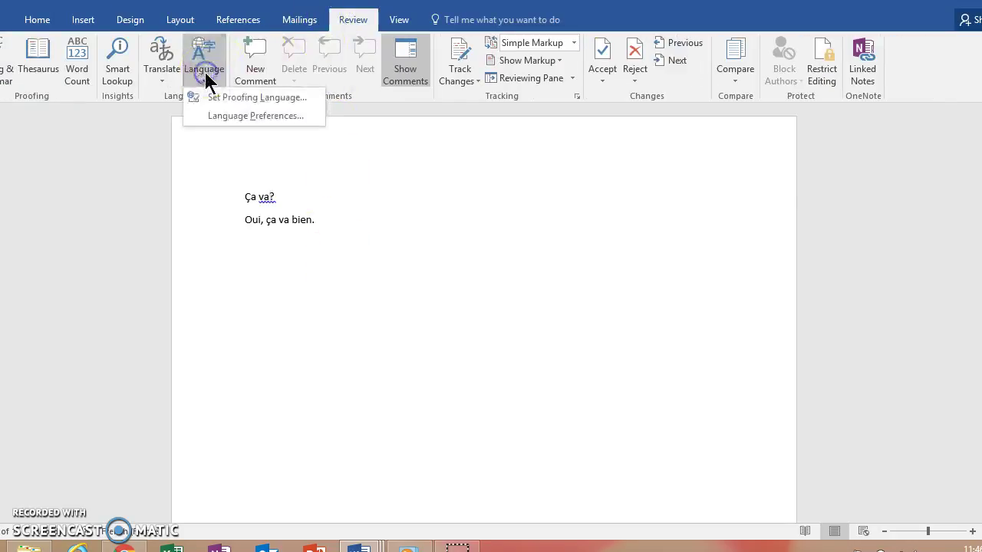
{"action": "left_click", "coordinate": [221, 100]}
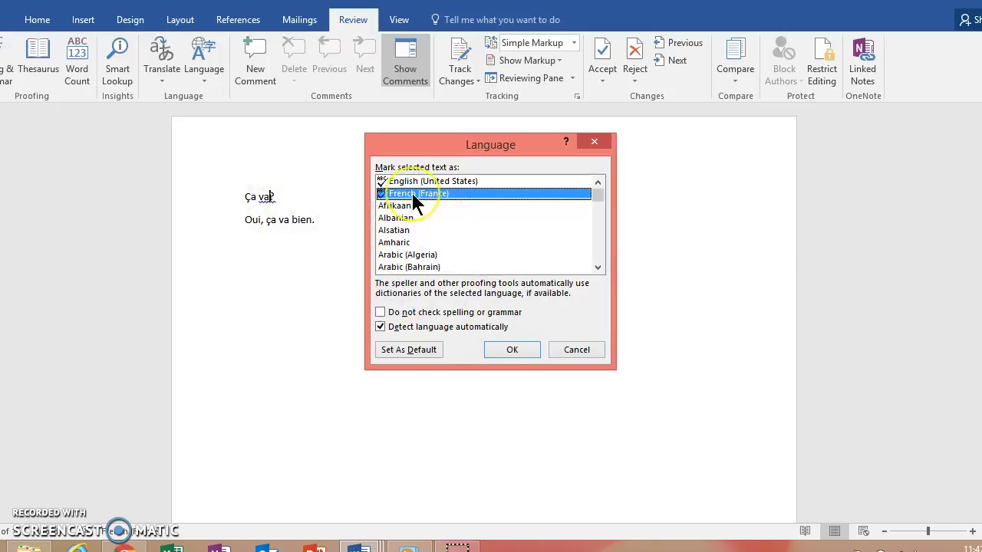
Look through the proofing languages for the regional variants of French, and accept the language settings.
{"action": "left_click", "coordinate": [597, 267]}
{"action": "left_click", "coordinate": [598, 267]}
{"action": "left_click", "coordinate": [598, 267]}
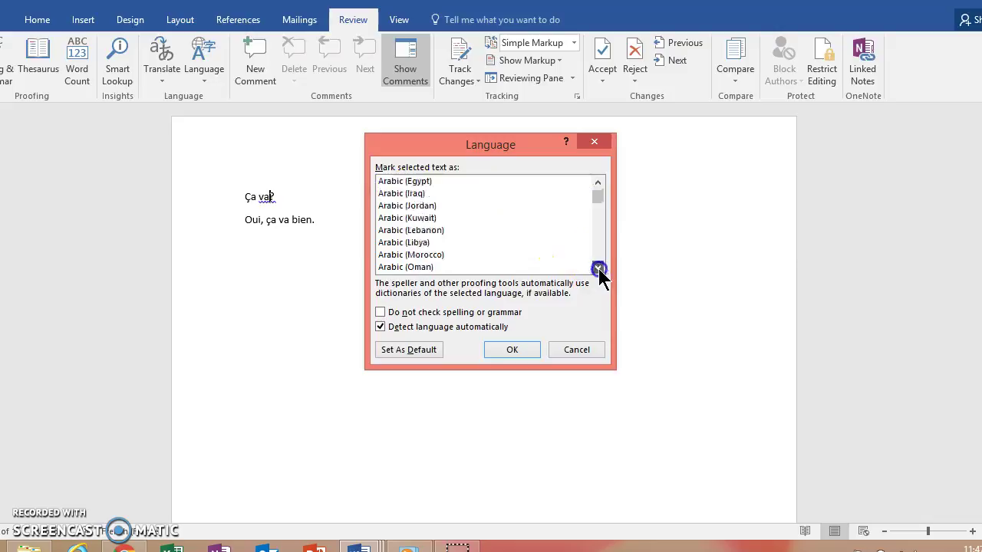
{"action": "left_click", "coordinate": [598, 267]}
{"action": "left_click", "coordinate": [598, 267]}
{"action": "left_click", "coordinate": [598, 267]}
{"action": "left_click", "coordinate": [597, 267]}
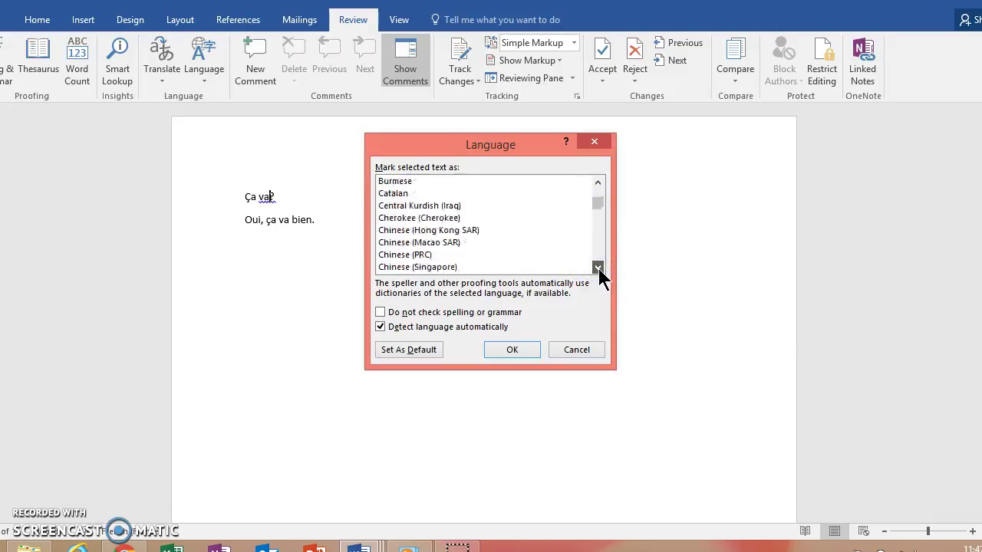
{"action": "left_click", "coordinate": [597, 267]}
{"action": "left_click", "coordinate": [598, 267]}
{"action": "left_click", "coordinate": [597, 267]}
{"action": "left_click", "coordinate": [598, 266]}
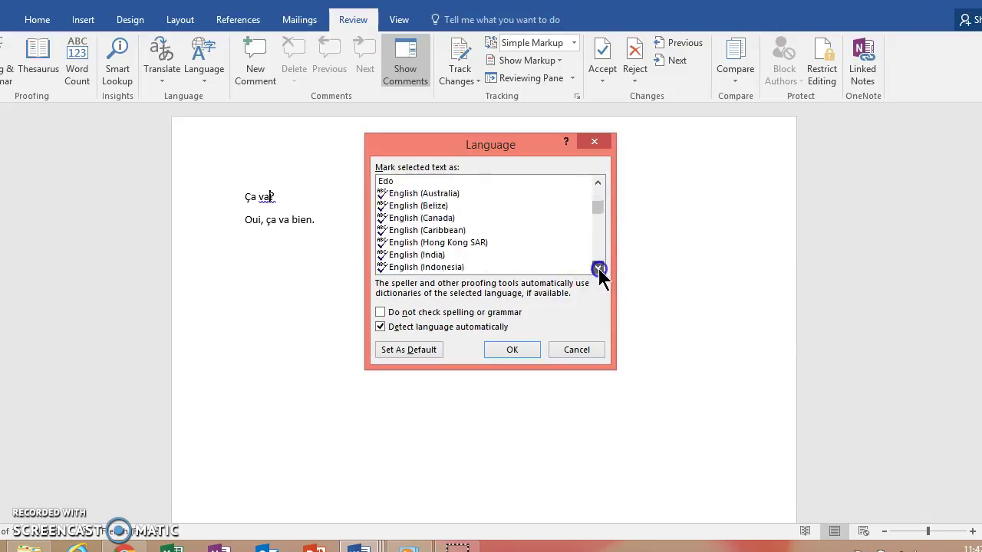
{"action": "left_click", "coordinate": [598, 267]}
{"action": "left_click", "coordinate": [598, 266]}
{"action": "left_click", "coordinate": [597, 267]}
{"action": "left_click", "coordinate": [597, 267]}
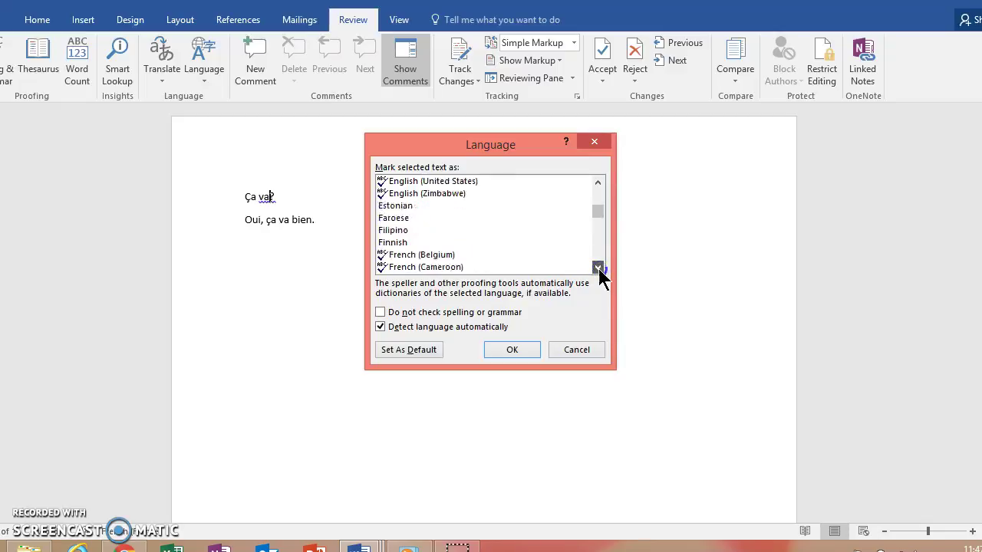
{"action": "left_click", "coordinate": [597, 267]}
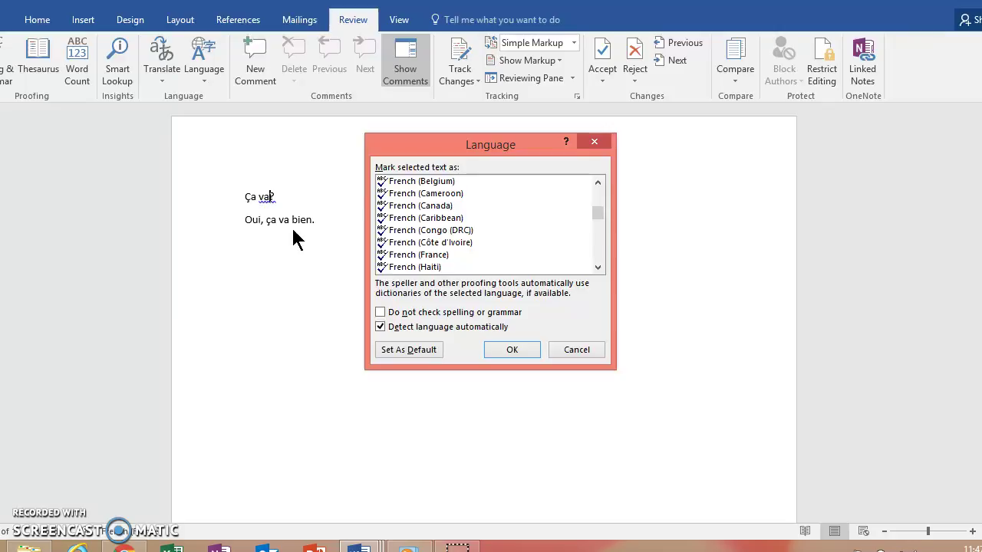
{"action": "left_click", "coordinate": [512, 349]}
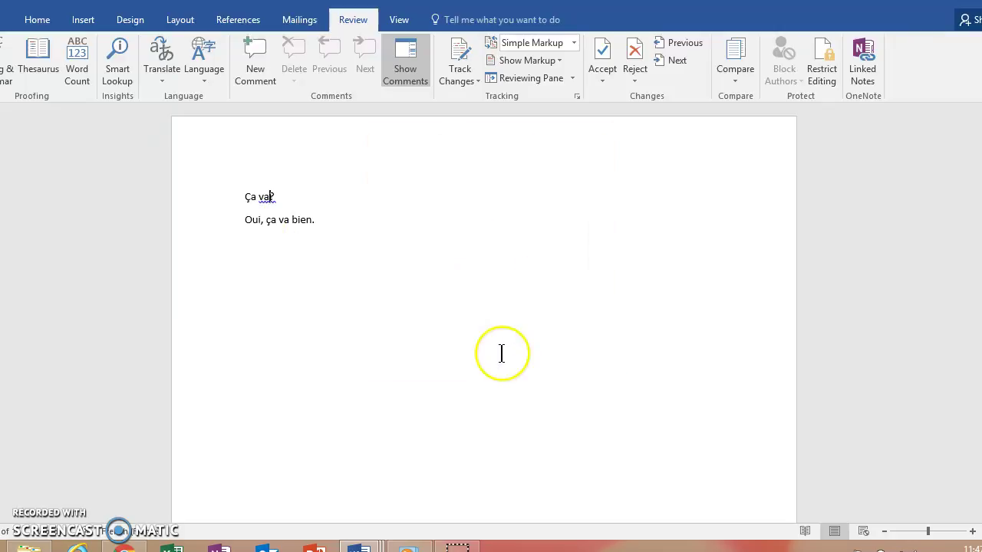